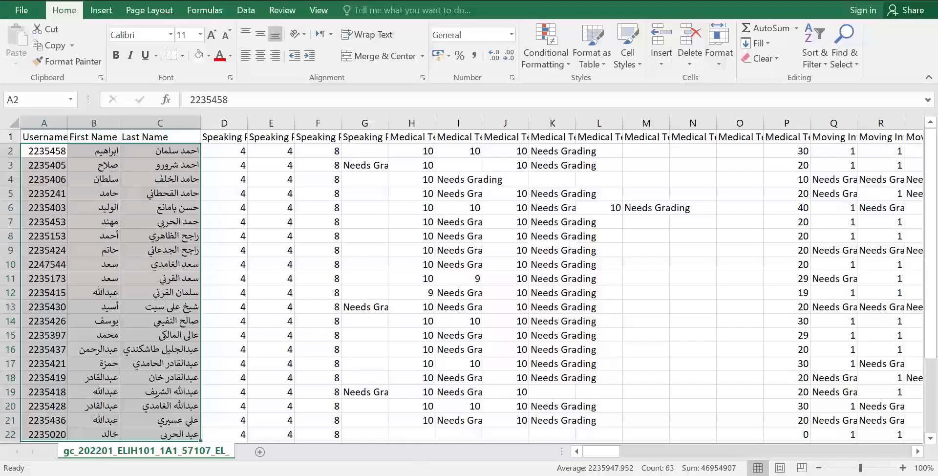
Switch to the Google Sheets CA workbook, view the Bb Gradebook ID order check sheet, and return to ELIH 101 Health Track
key("alt+Tab")
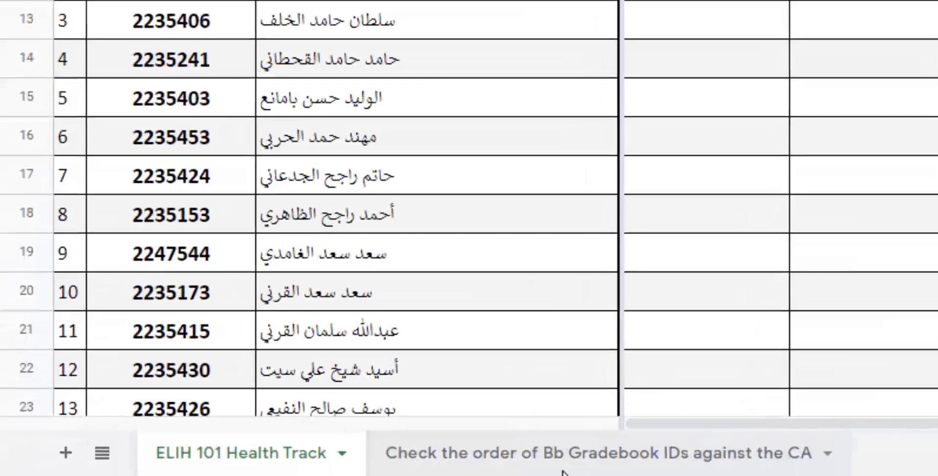
left_click(547, 454)
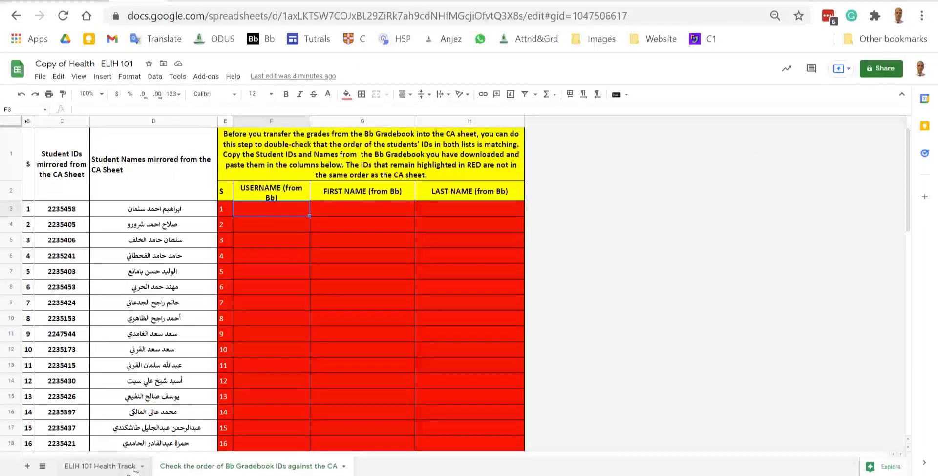
left_click(99, 466)
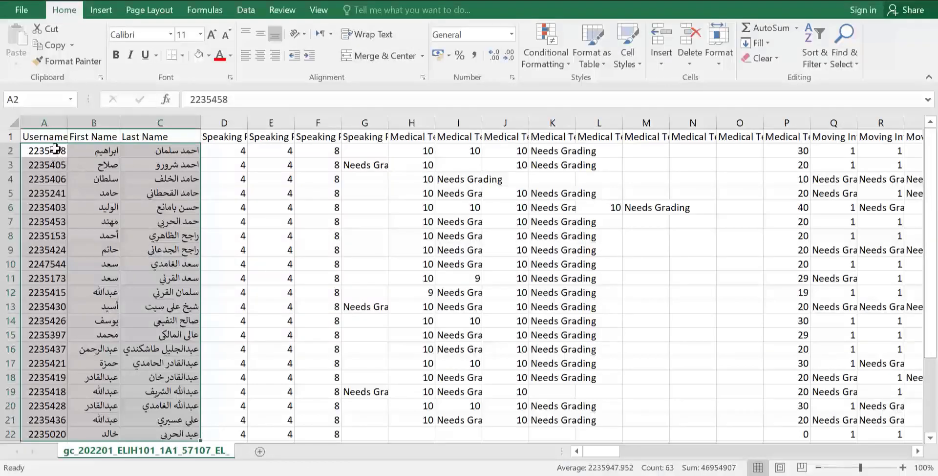
Copy all usernames, first names and last names (A2:C29) from the Excel gradebook
left_click_drag(55, 148, 157, 387)
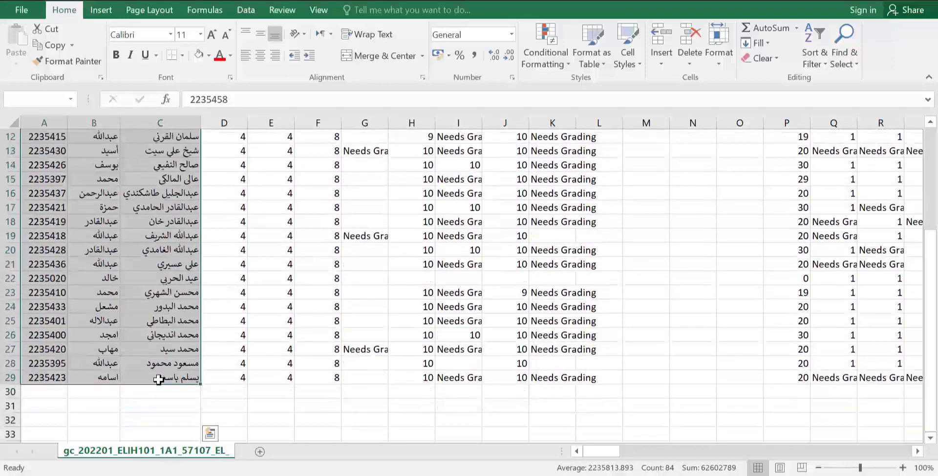
right_click(151, 228)
left_click(195, 190)
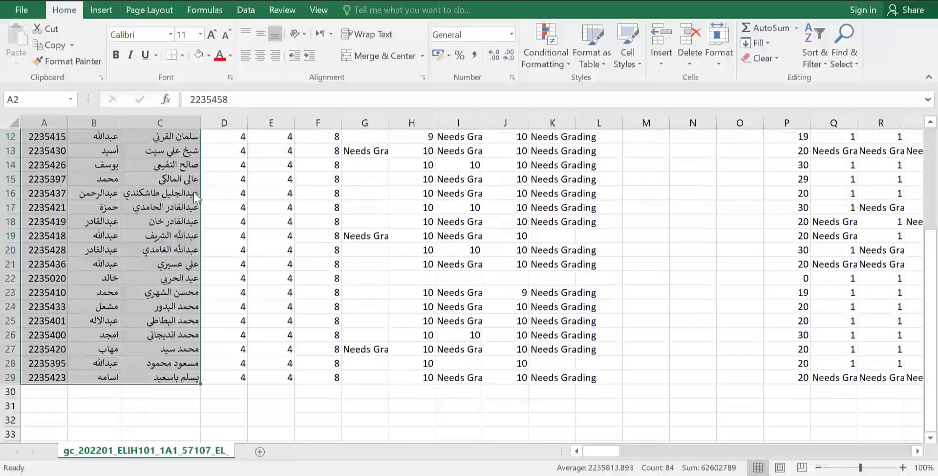
scroll(335, 365, "up", 4)
Paste the copied student data as values only at F3 of the Bb Gradebook ID order check sheet in Google Sheets
key("alt+Tab")
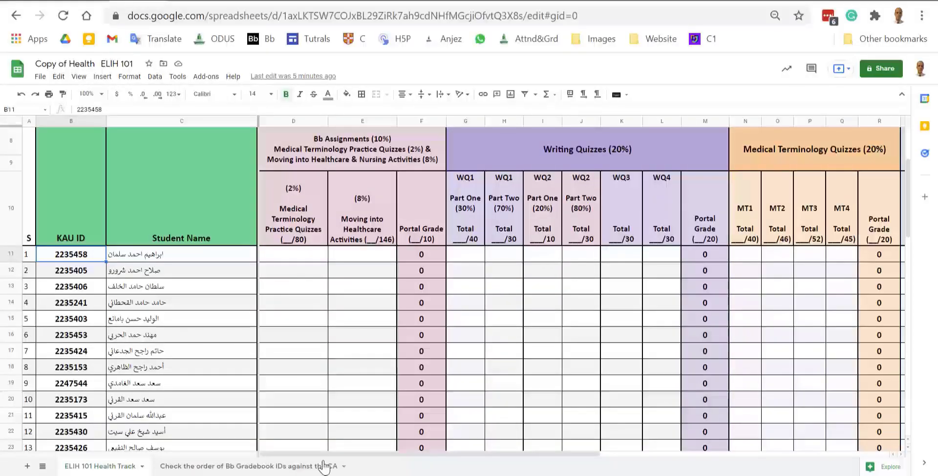
left_click(233, 467)
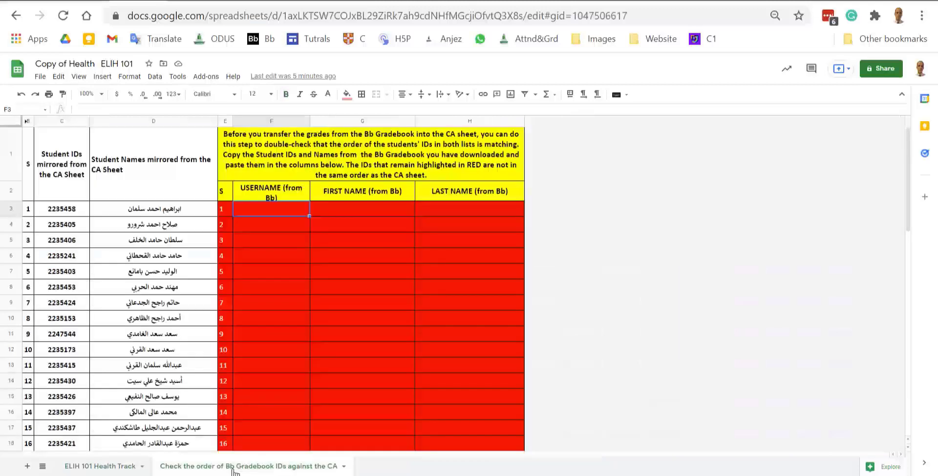
right_click(264, 209)
mouse_move(308, 173)
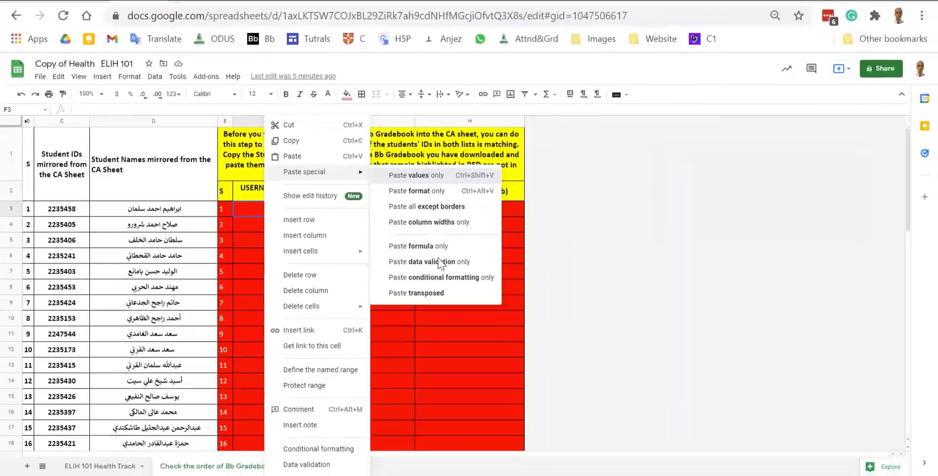
left_click(630, 273)
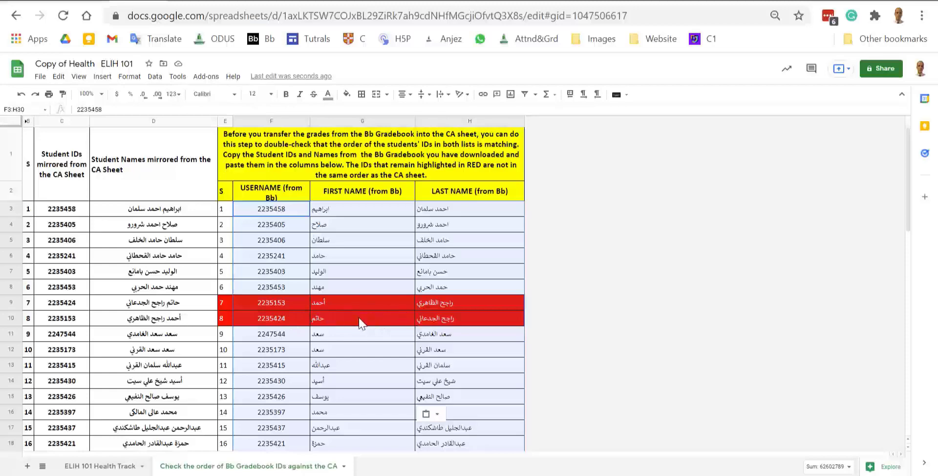
scroll(351, 318, "down", 1)
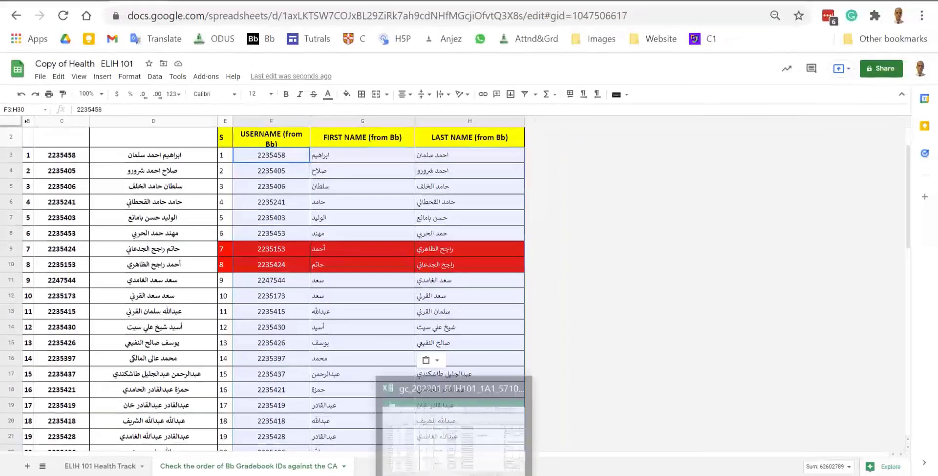
In the Excel gradebook, move the whole of row 9 above row 8 to match the CA order
left_click(454, 475)
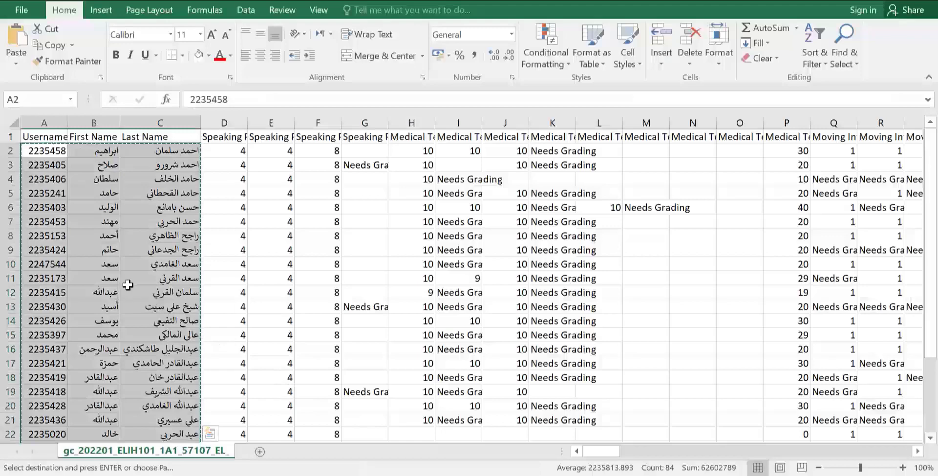
left_click(10, 250)
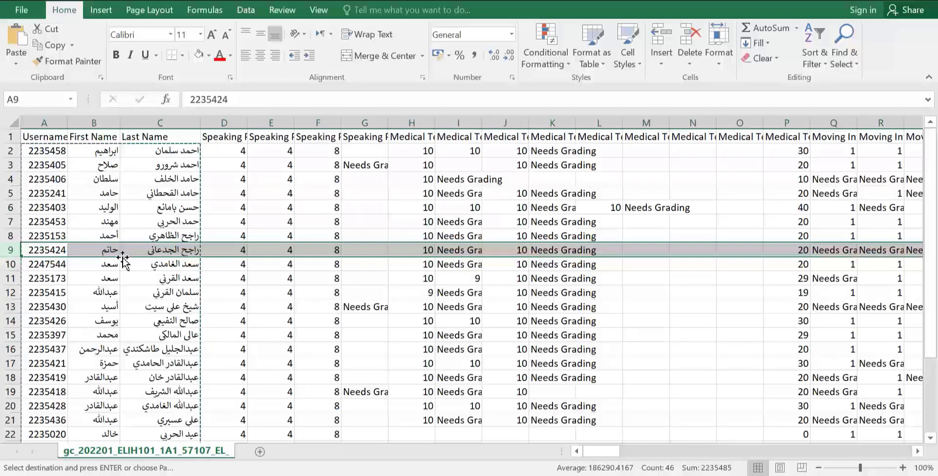
left_click_drag(123, 258, 122, 228)
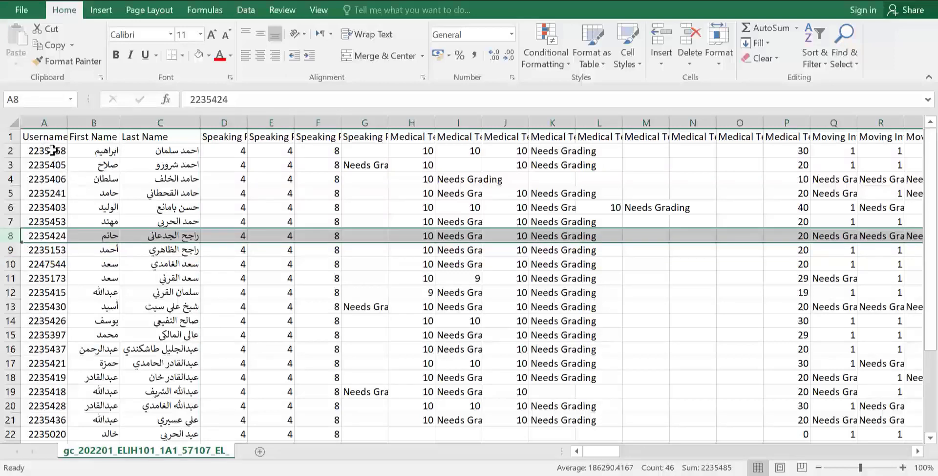
Copy the reordered usernames and names (A2:C29) and switch back to the check sheet in Google Sheets
left_click_drag(52, 150, 163, 410)
key("alt+Tab")
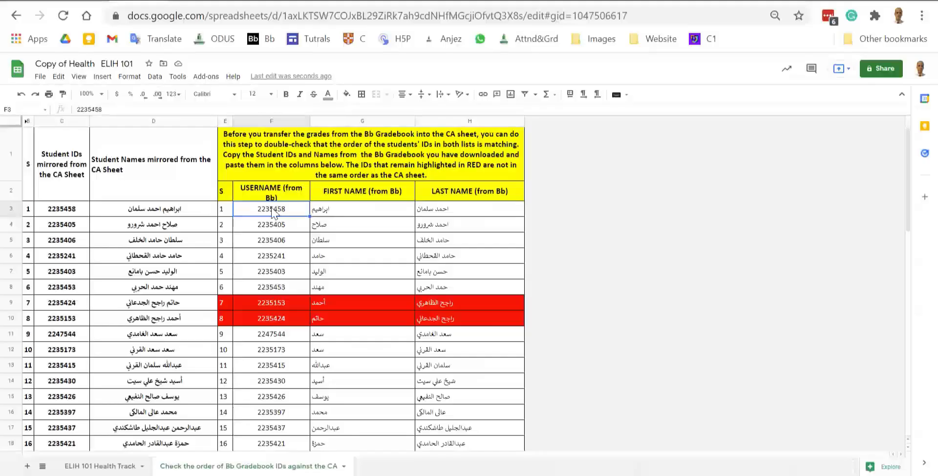
right_click(272, 213)
mouse_move(317, 172)
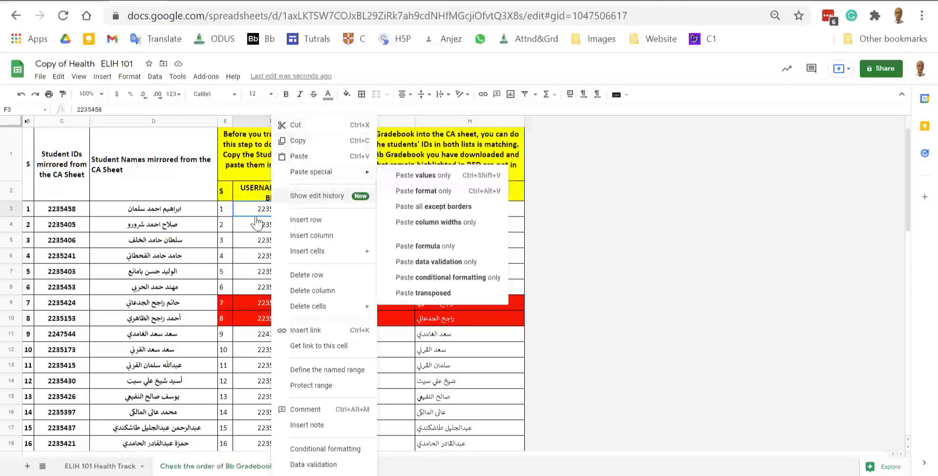
left_click(253, 202)
Clear the previously pasted usernames and names from F3:H38 of the check sheet
left_click_drag(269, 211, 420, 221)
key("Delete")
scroll(420, 222, "up", 9)
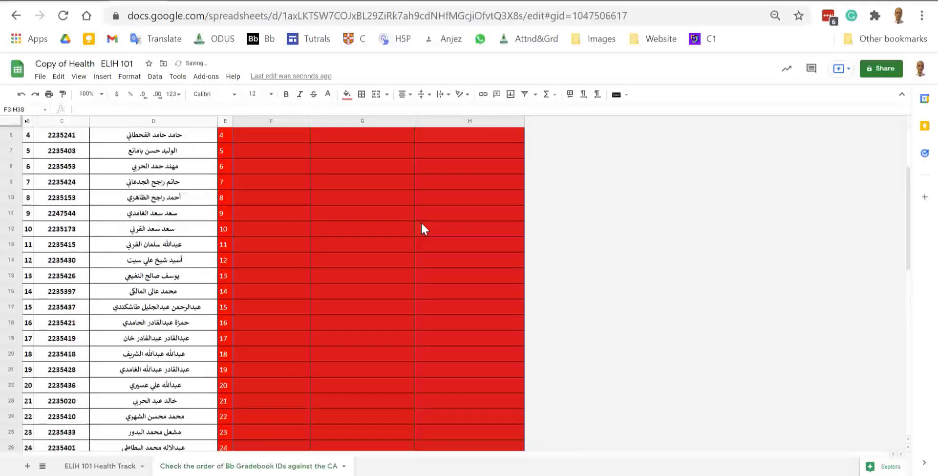
scroll(410, 230, "up", 3)
Paste the reordered student data as values only at F3 and check the whole list for rows still highlighted red
left_click(281, 206)
right_click(281, 206)
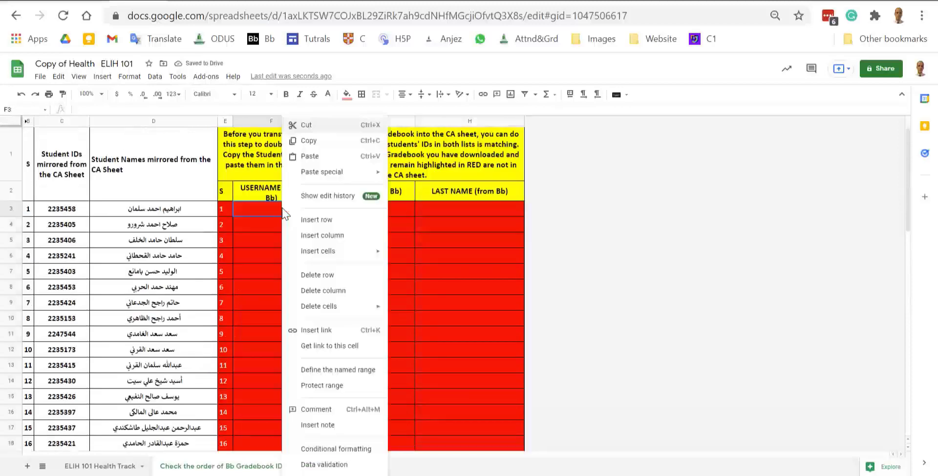
mouse_move(386, 181)
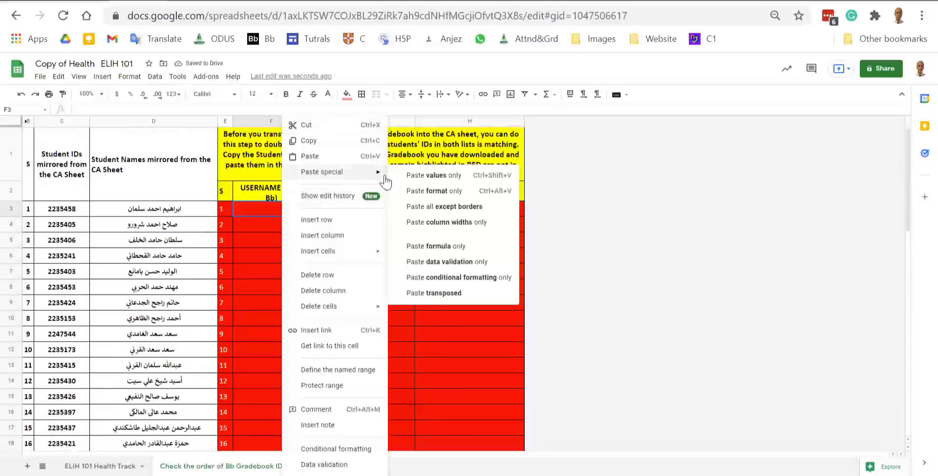
left_click(413, 293)
scroll(397, 324, "down", 5)
scroll(397, 323, "up", 5)
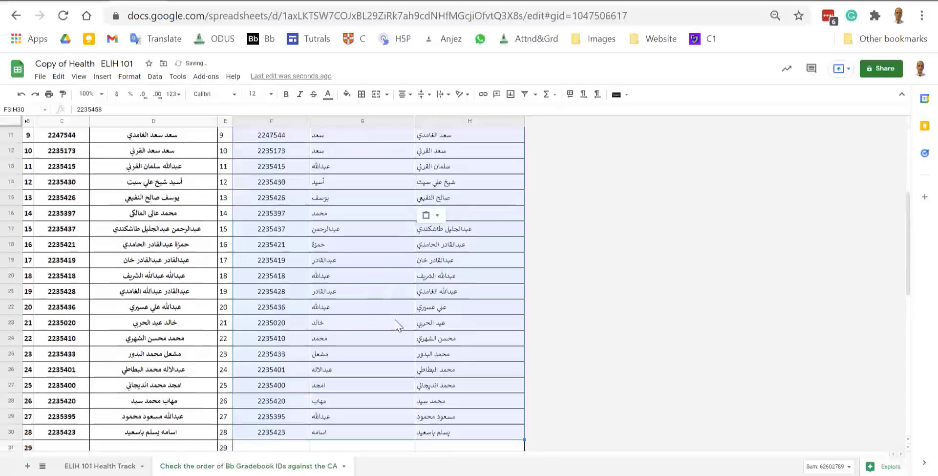
scroll(380, 310, "down", 4)
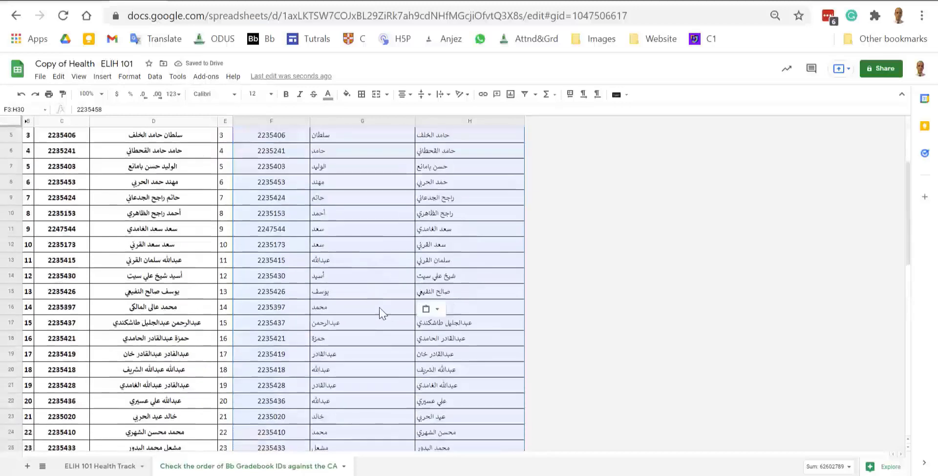
scroll(381, 310, "down", 2)
scroll(381, 310, "up", 6)
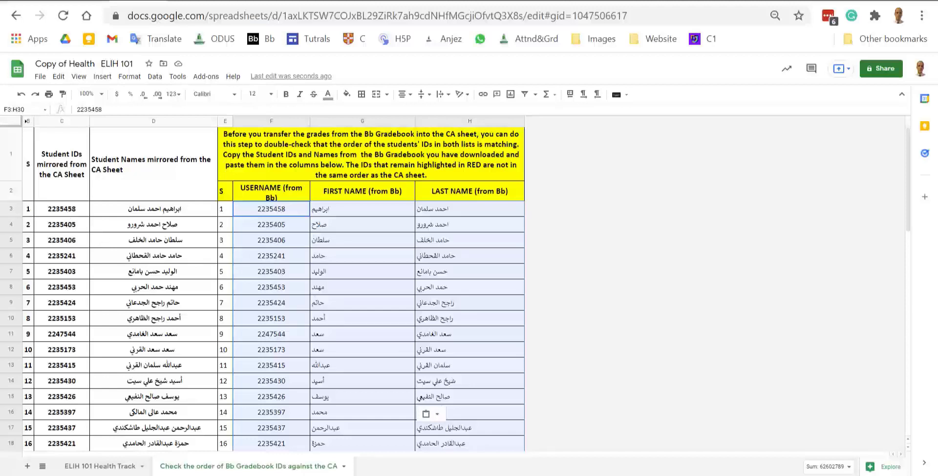
Compare the red-highlighted gradebook entries with the mirrored CA list and select the CA students numbered 12 and 13 (C14:D15)
left_click(450, 475)
scroll(330, 266, "up", 3)
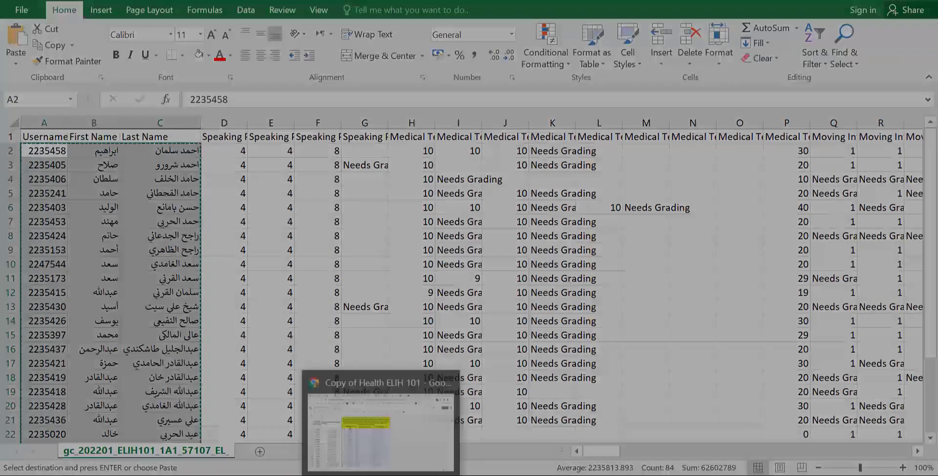
left_click(378, 429)
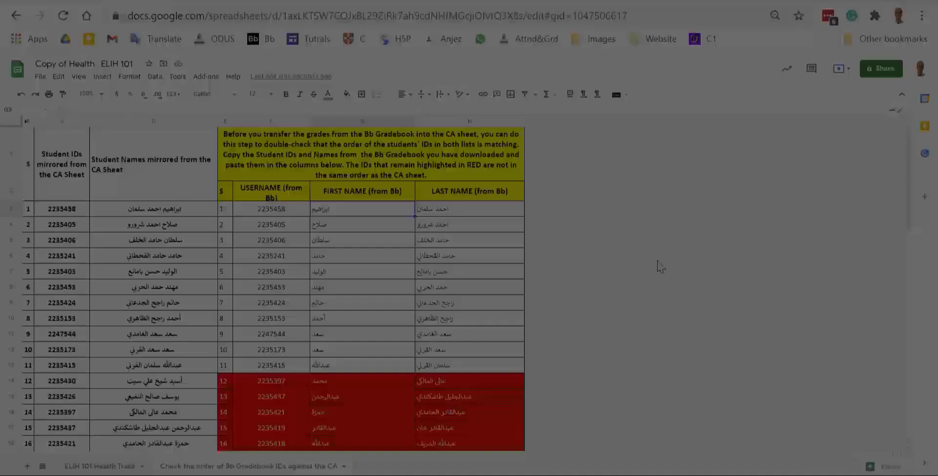
left_click(272, 209)
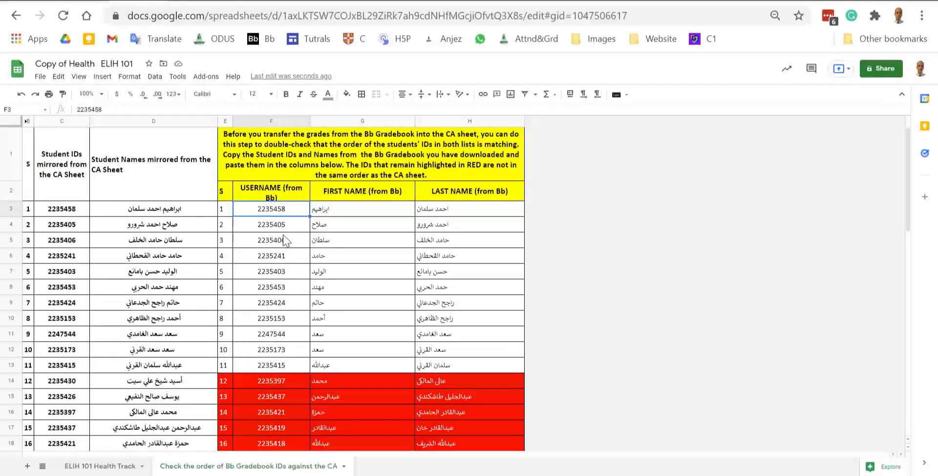
scroll(286, 242, "down", 5)
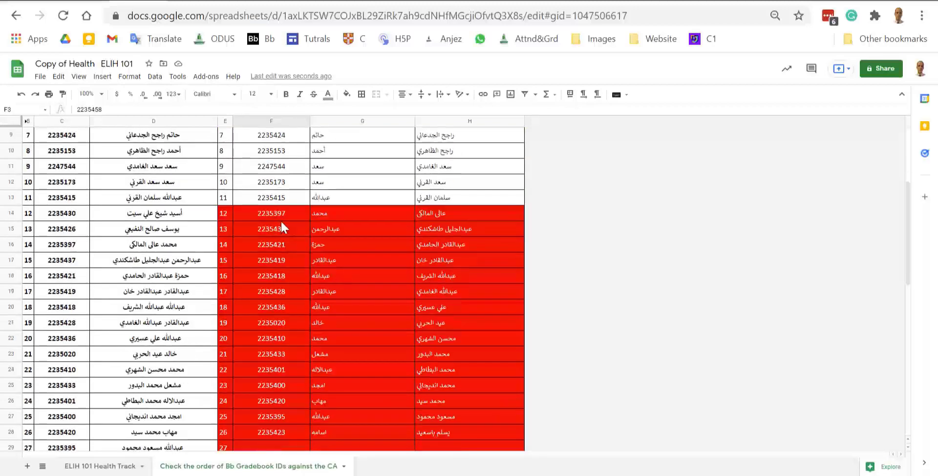
scroll(282, 212, "down", 1)
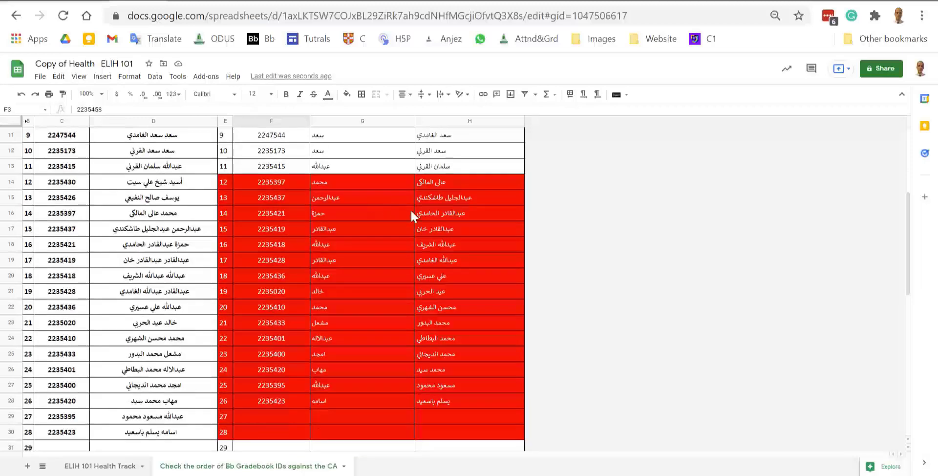
scroll(403, 325, "up", 2)
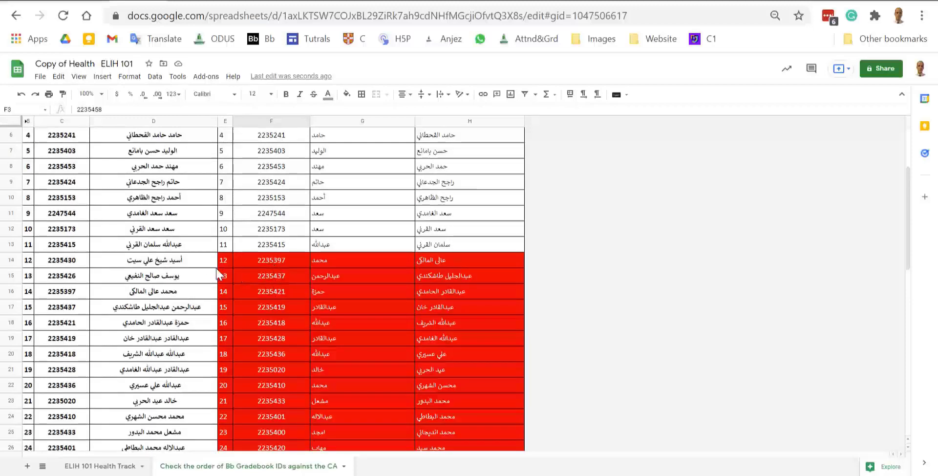
left_click_drag(184, 266, 68, 276)
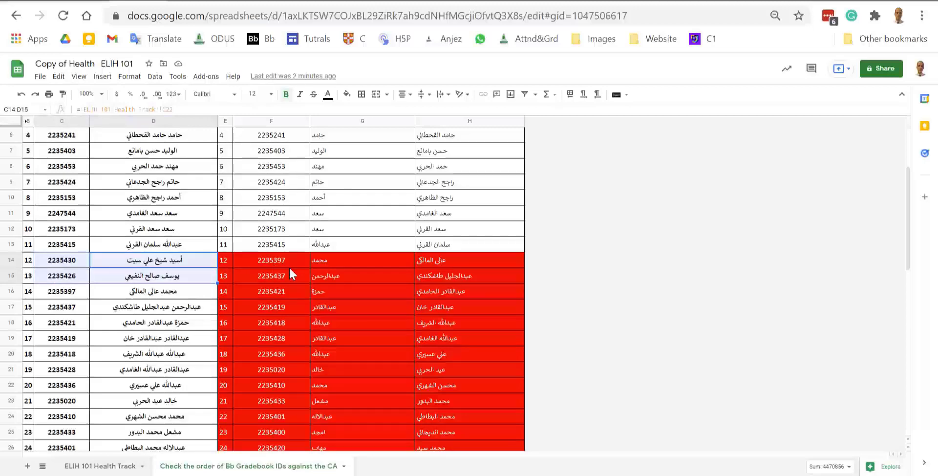
Switch to the gradebook file in Excel and insert a blank row at row 13, cancelling the pending copy first
mouse_move(472, 466)
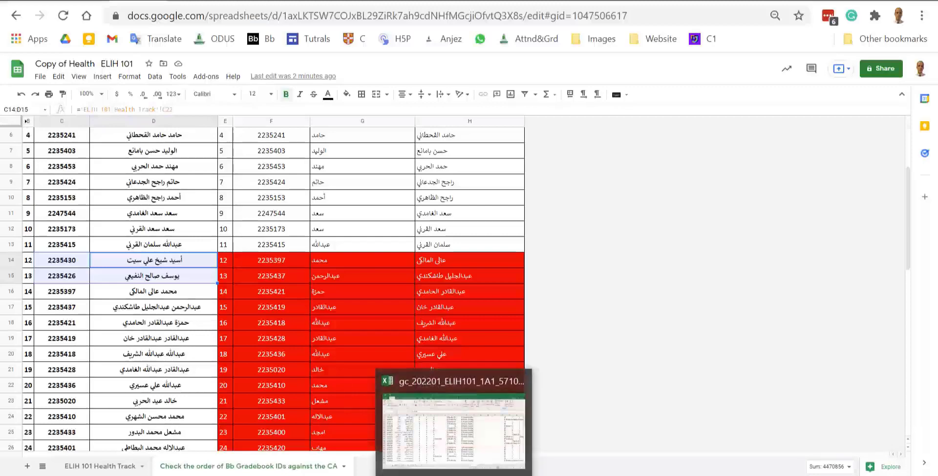
left_click(454, 415)
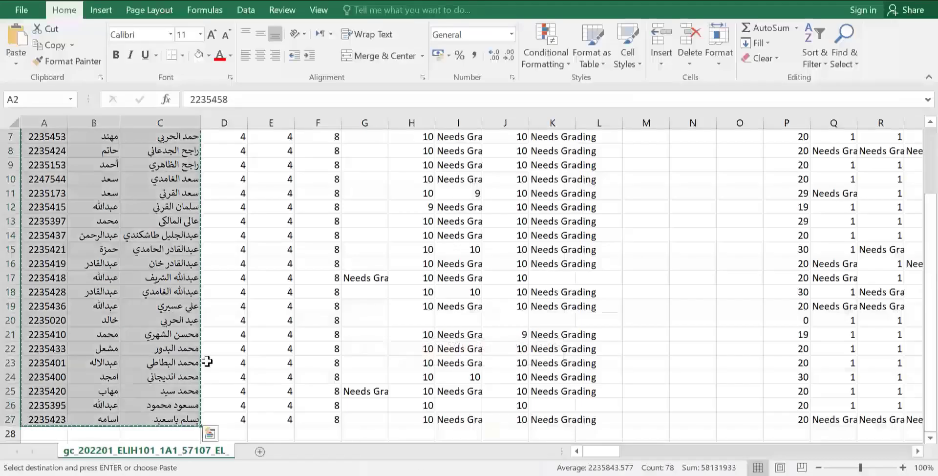
scroll(74, 283, "up", 2)
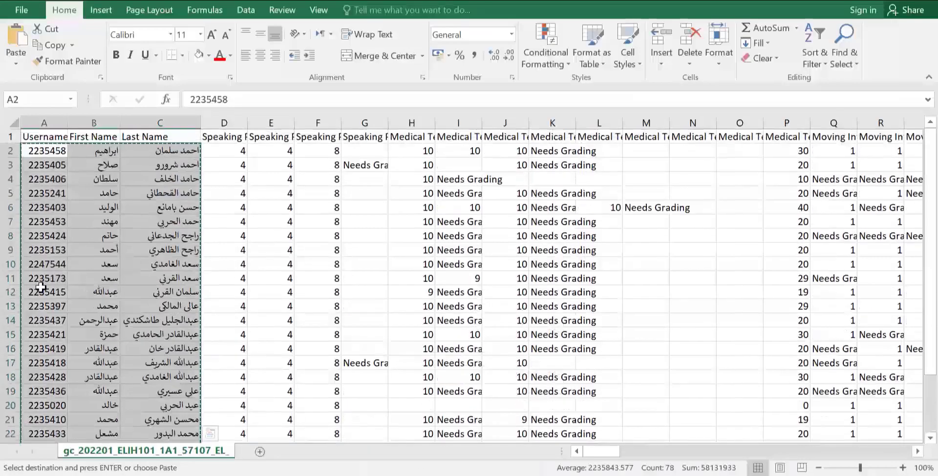
left_click(12, 306)
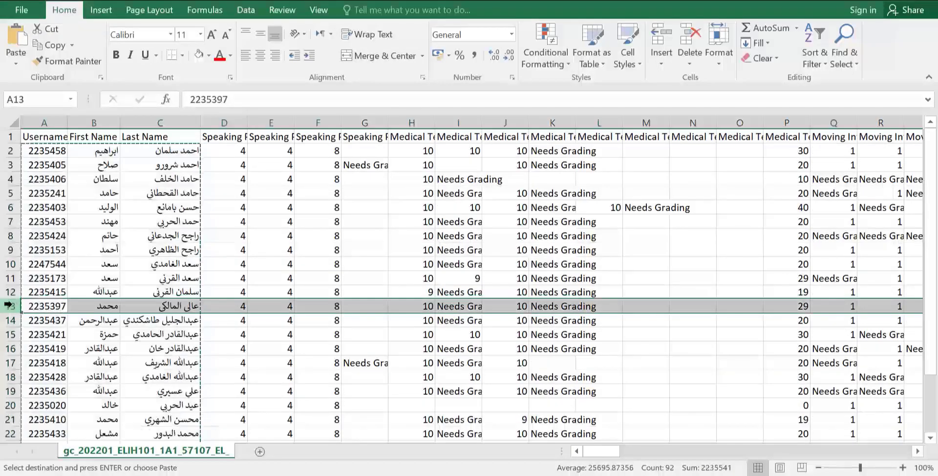
scroll(12, 306, "down", 2)
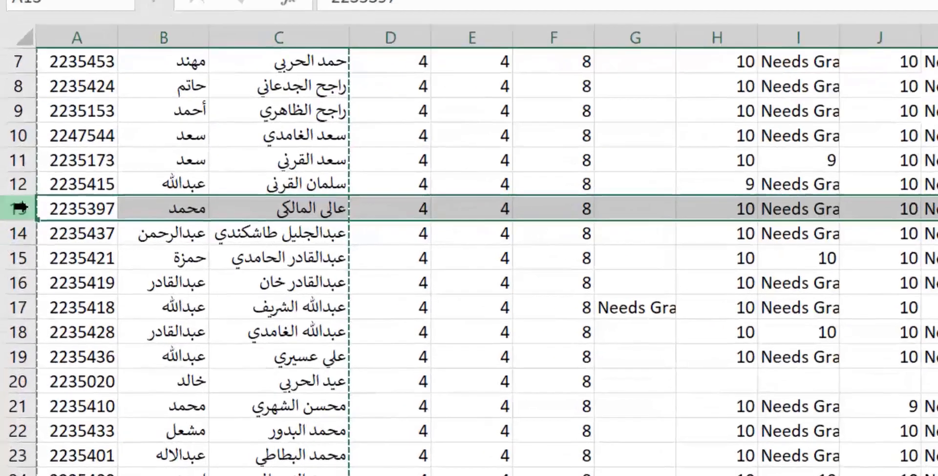
right_click(17, 220)
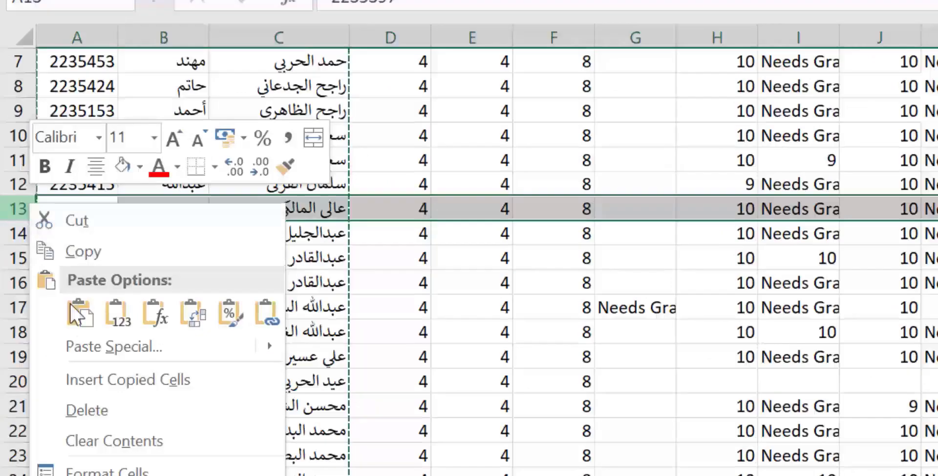
left_click(661, 347)
key("Escape")
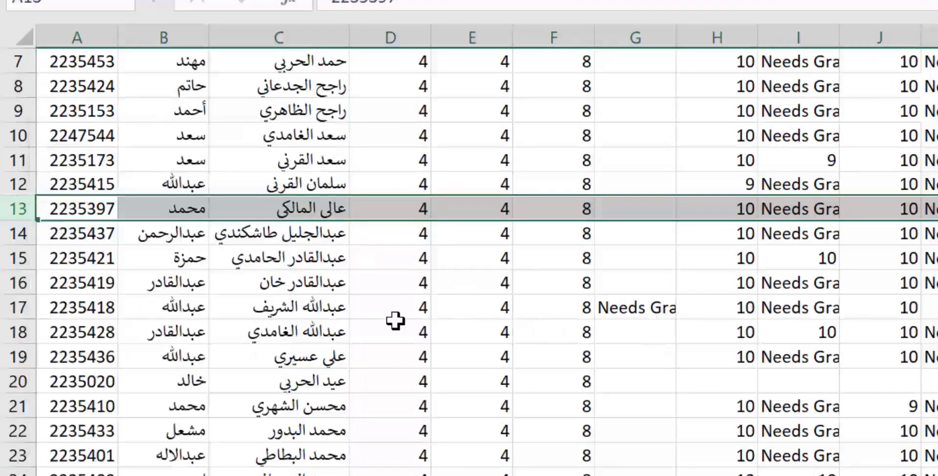
right_click(12, 209)
left_click(98, 378)
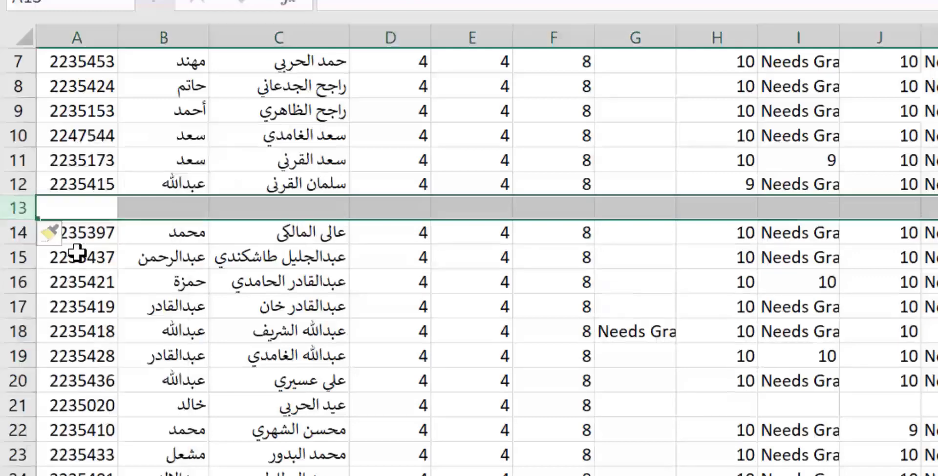
Insert a second blank row at row 13 of the gradebook so rows 13 and 14 are both empty
left_click(18, 188)
right_click(18, 190)
key("Escape")
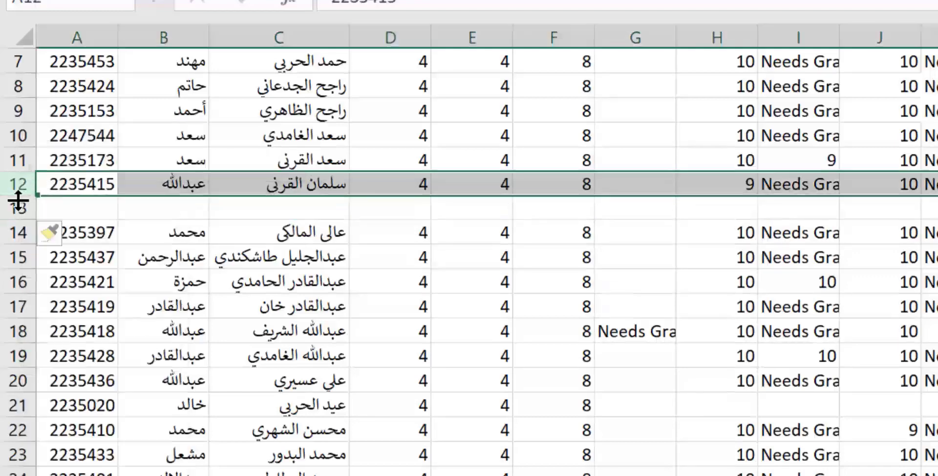
left_click(19, 207)
right_click(19, 207)
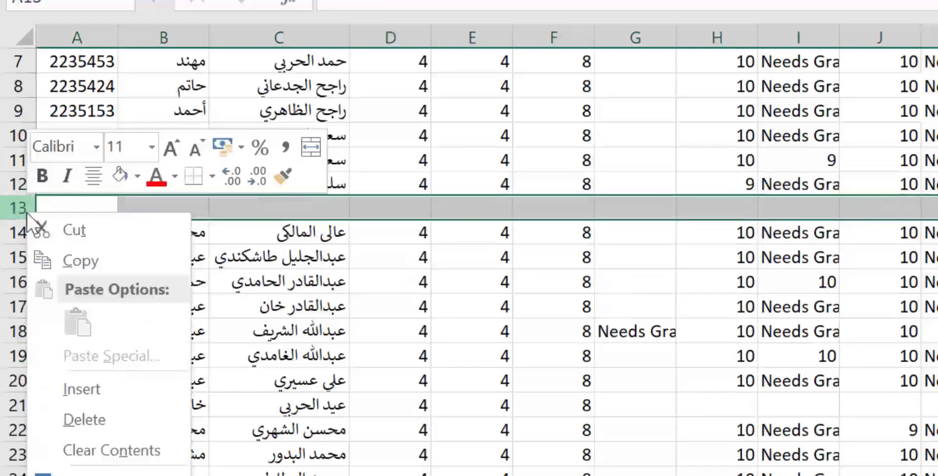
left_click(90, 390)
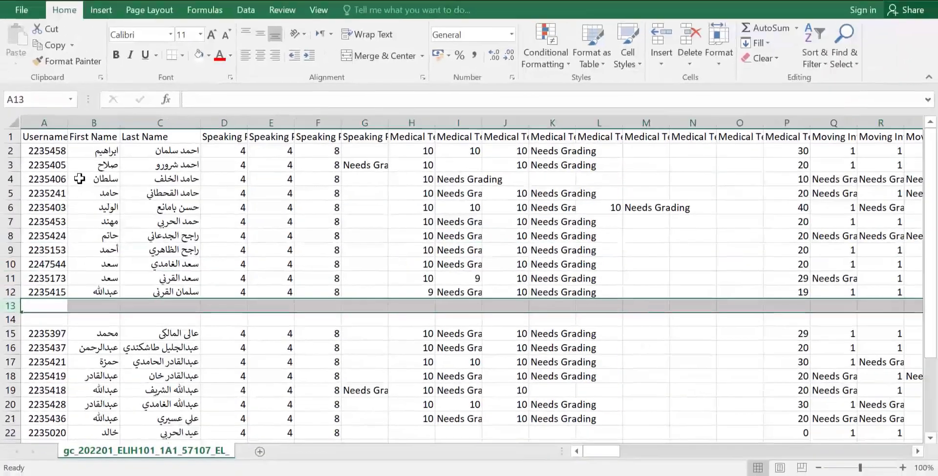
Copy the usernames and names including the blank rows (A2:C29) and switch back to the check sheet in Google Sheets
left_click_drag(51, 152, 170, 419)
key("ctrl+c")
key("alt+Tab")
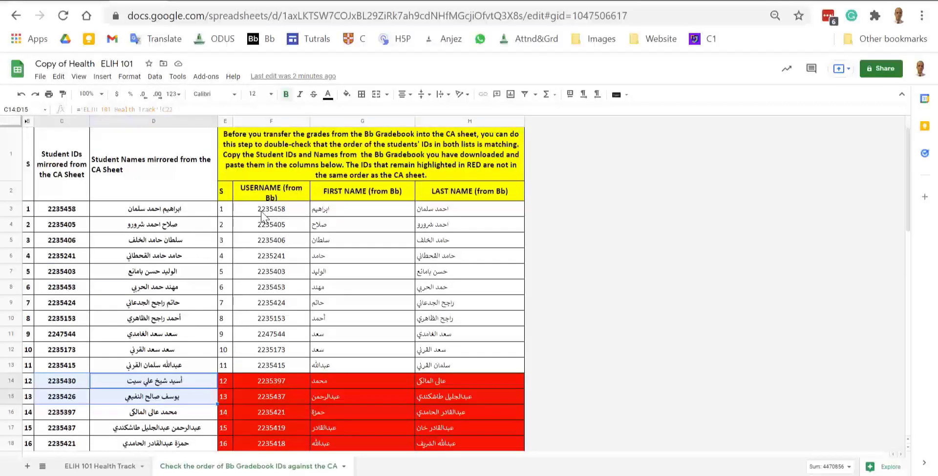
Paste the updated student data as values only at F3 and check the whole list for rows still highlighted red
right_click(261, 212)
mouse_move(327, 174)
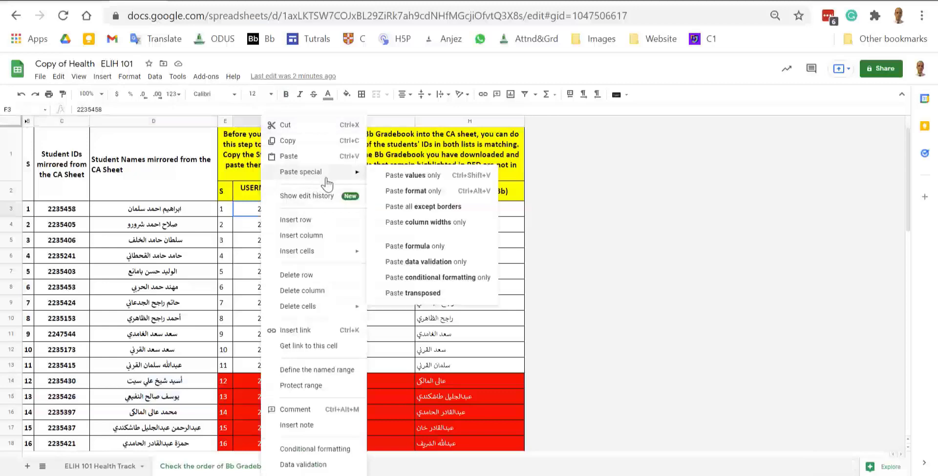
left_click(384, 176)
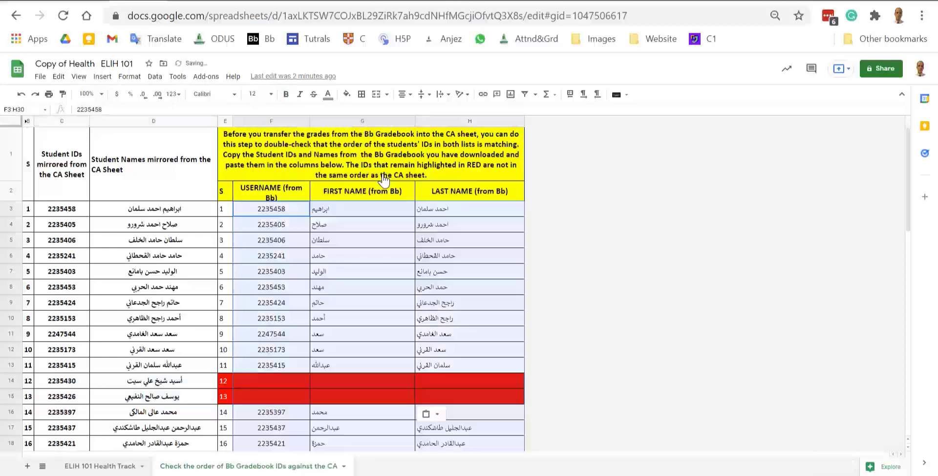
scroll(425, 332, "down", 1)
scroll(425, 328, "down", 3)
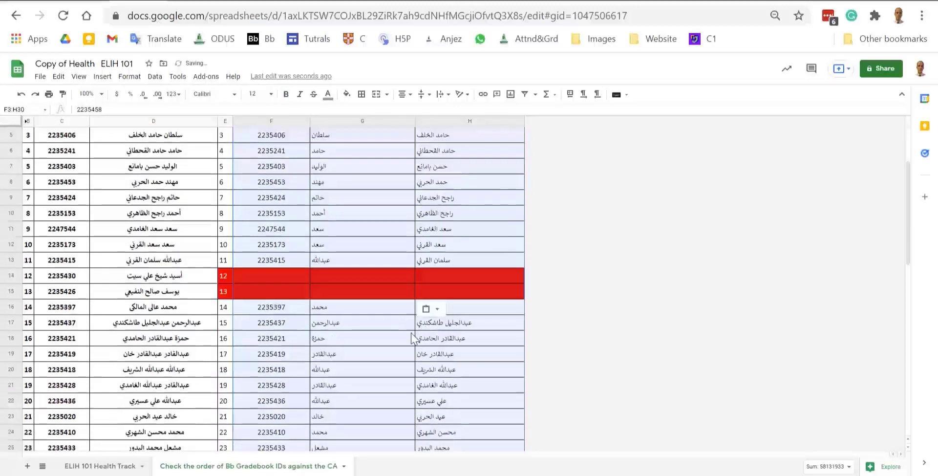
scroll(413, 337, "down", 11)
scroll(391, 336, "up", 13)
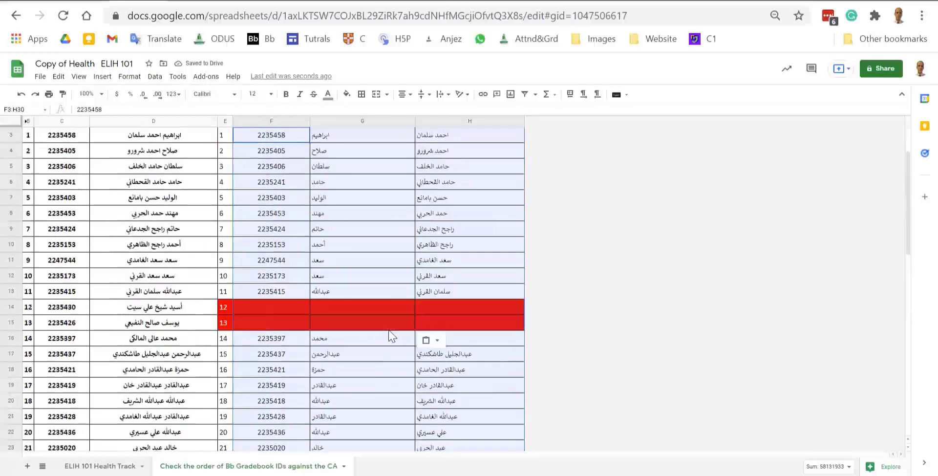
scroll(391, 334, "up", 3)
scroll(300, 251, "down", 5)
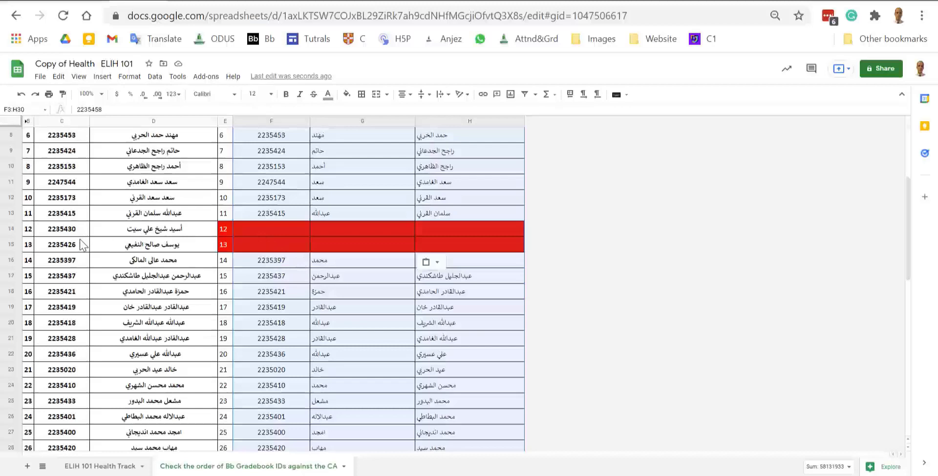
On the ELIH 101 Health Track sheet, enter "dropped out" in column W for students 12 and 13 (W22 and W23)
left_click(109, 467)
scroll(398, 352, "down", 5)
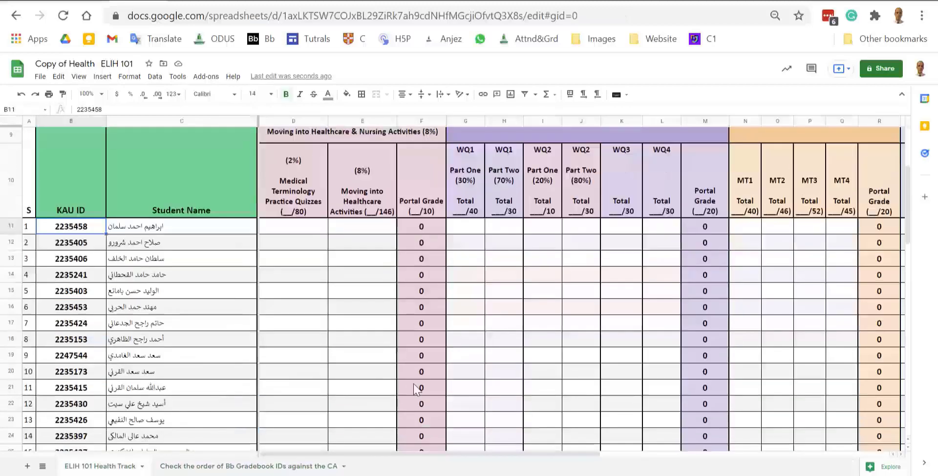
left_click_drag(412, 455, 746, 455)
scroll(751, 417, "down", 3)
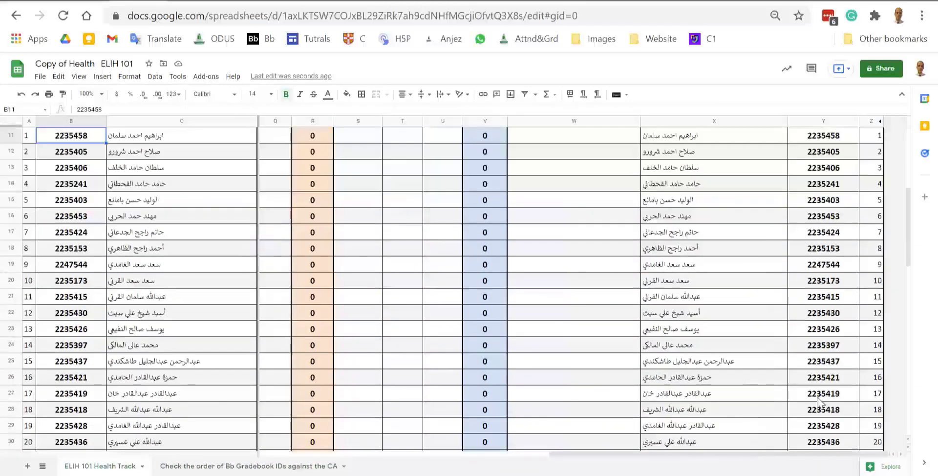
left_click(610, 315)
type("dr")
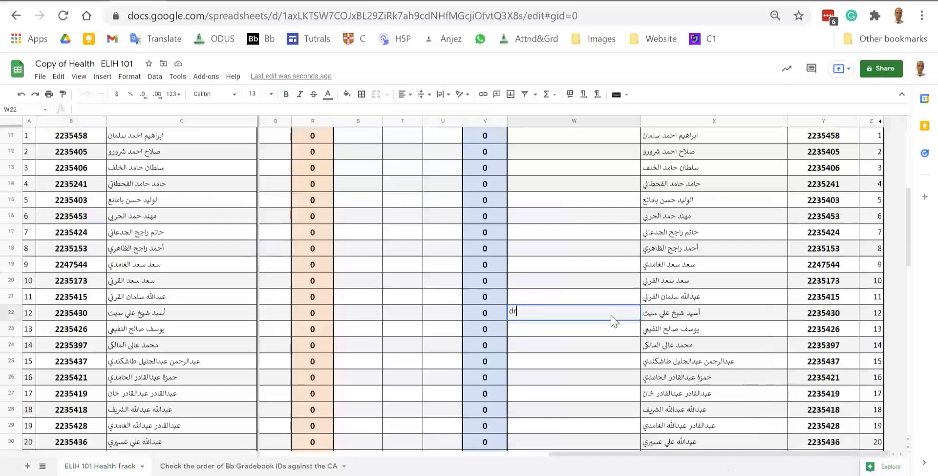
type("opped out")
key("Return")
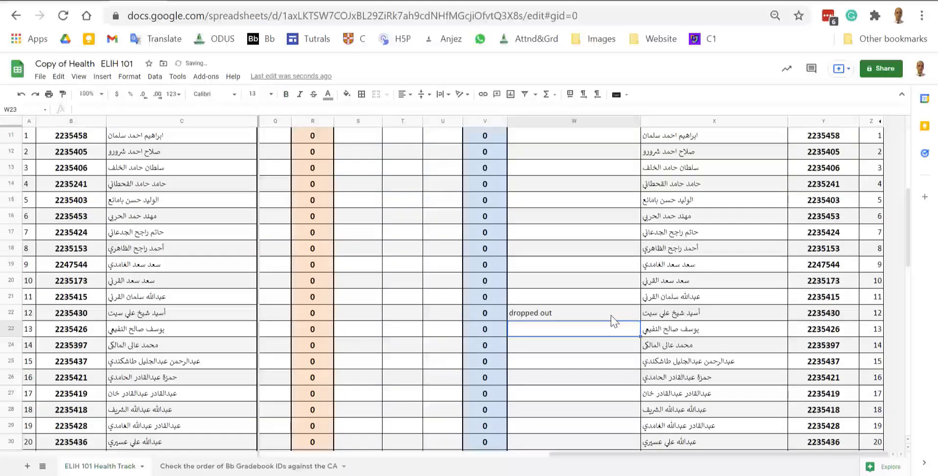
type("dr")
key("Return")
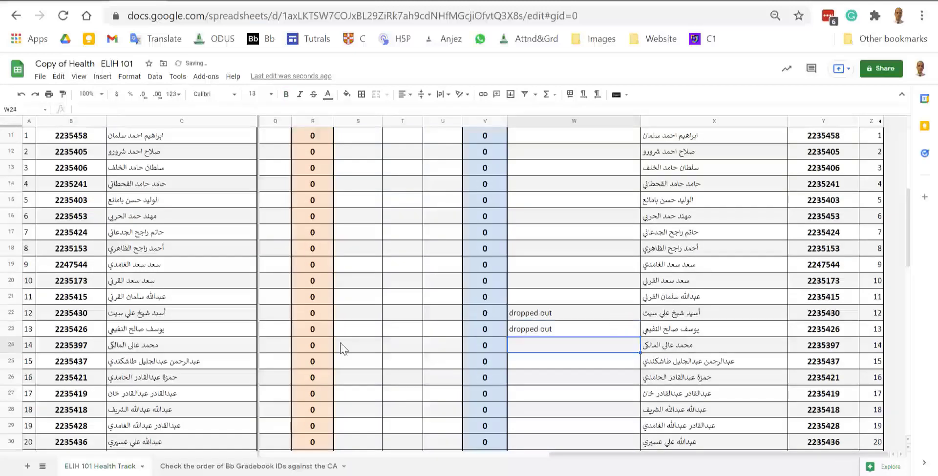
Review the order-check sheet from its first row and switch back to the start of the gradebook in Excel
left_click(244, 466)
scroll(183, 349, "up", 3)
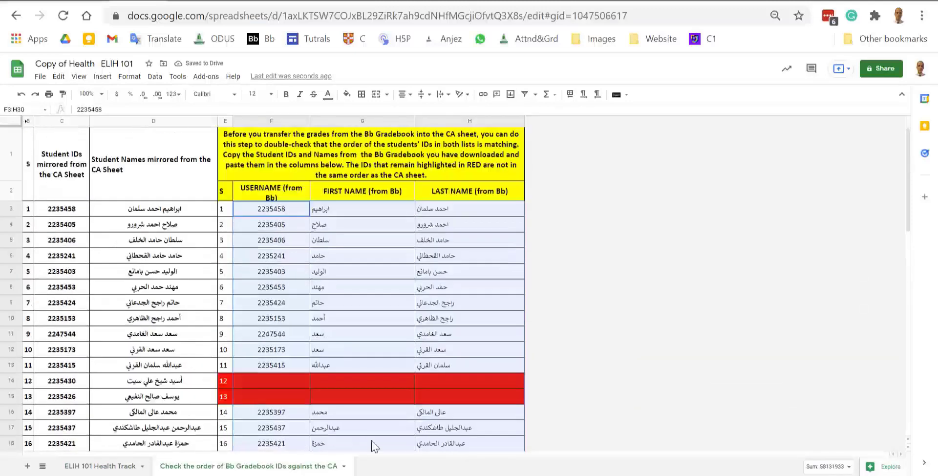
key("alt+Tab")
scroll(283, 312, "up", 3)
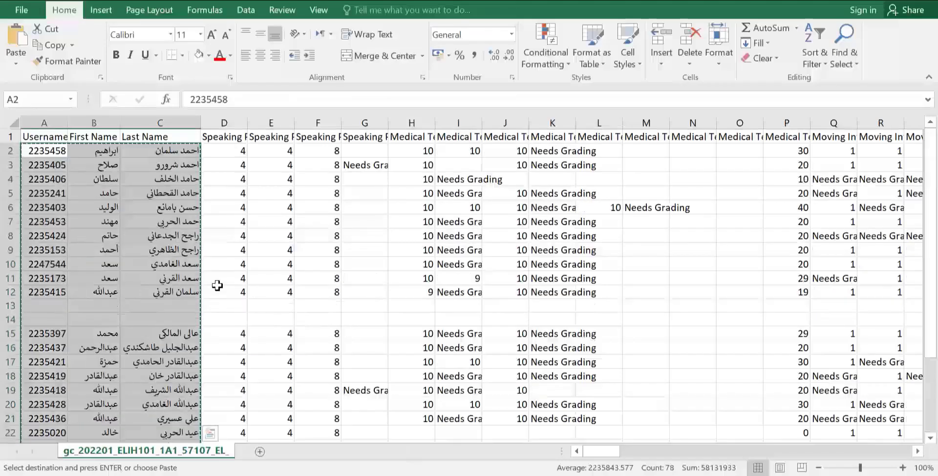